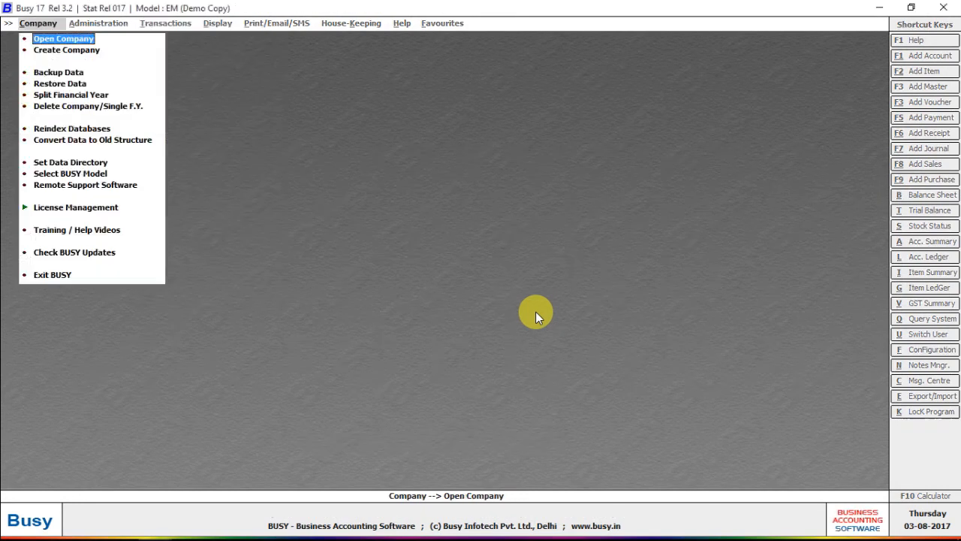
- Switch to the Photos app, view the slide on the 2nd proviso to Section-16, and return to Busy
{"action": "key", "text": "alt+Tab"}
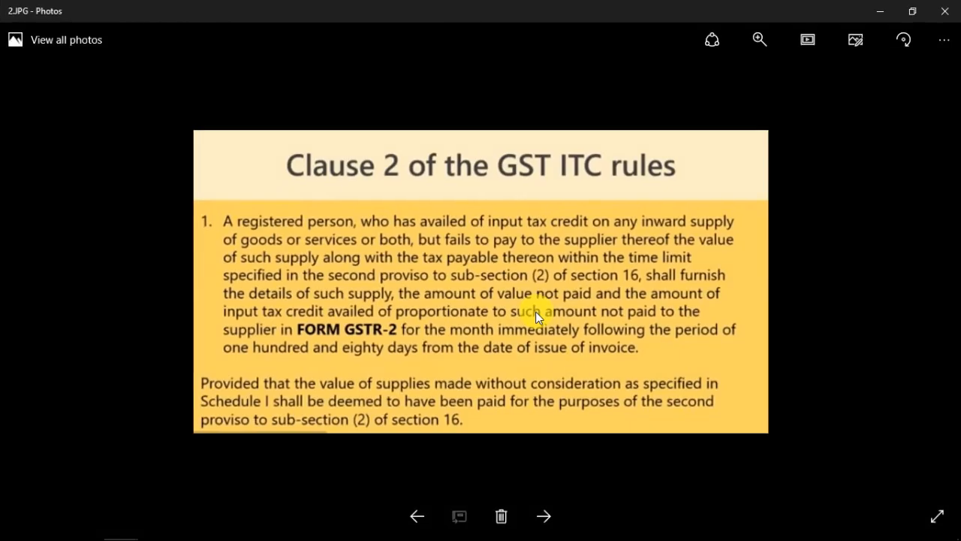
{"action": "left_click", "coordinate": [409, 511]}
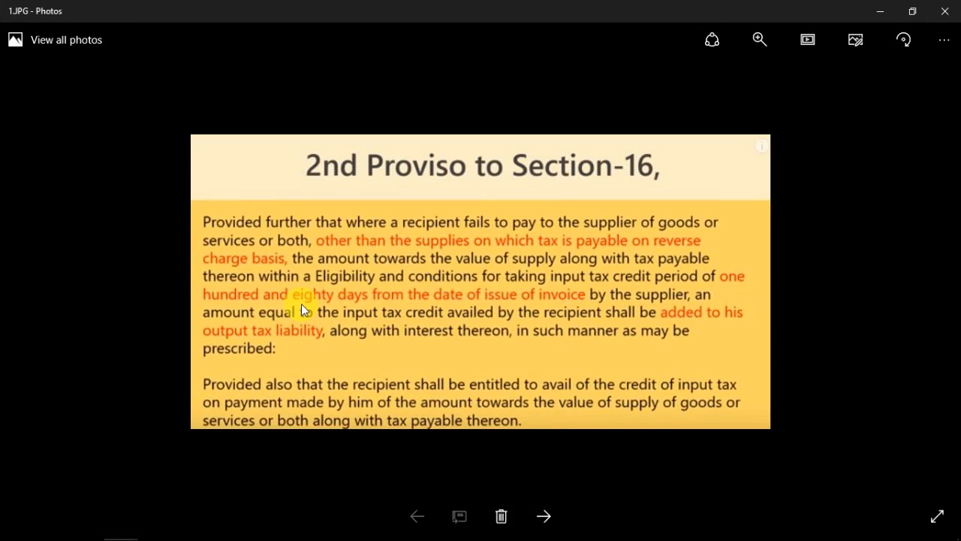
{"action": "key", "text": "alt+Tab"}
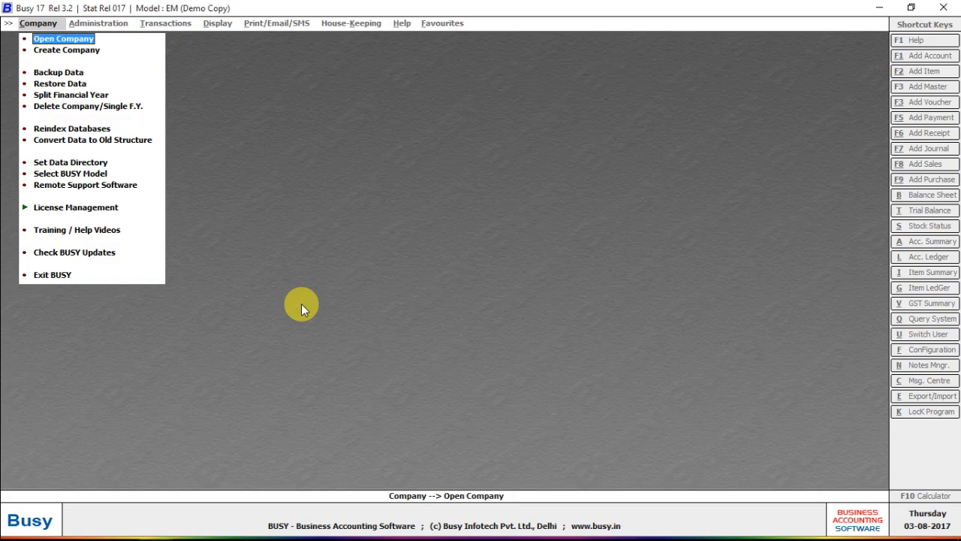
- Switch to the Busy window for the KR ENTERPIRSES company and start adding a Supply Outward voucher
{"action": "key", "text": "alt+Tab"}
{"action": "key", "text": "alt+Tab"}
{"action": "key", "text": "alt+Tab"}
{"action": "key", "text": "Down"}
{"action": "key", "text": "Return"}
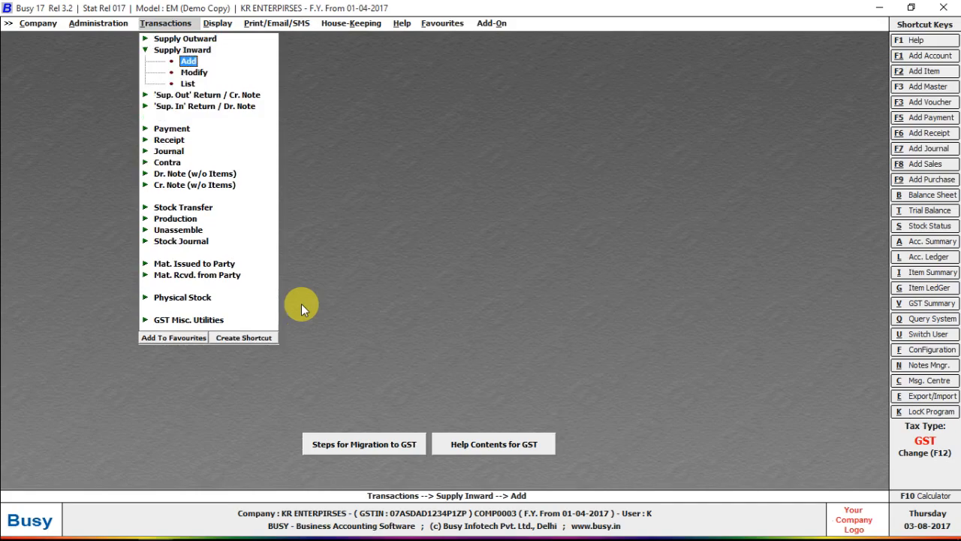
{"action": "key", "text": "Escape"}
{"action": "key", "text": "Up"}
{"action": "key", "text": "Return"}
{"action": "key", "text": "Return"}
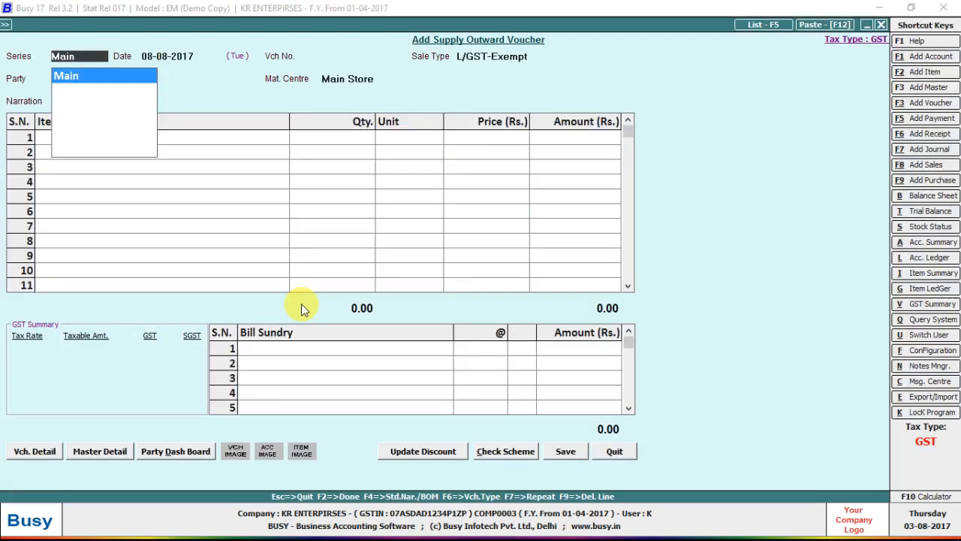
- Keep the Main series for the supply outward voucher and date it 01-07-2017
{"action": "key", "text": "Return"}
{"action": "type", "text": "1-7"}
{"action": "key", "text": "Return"}
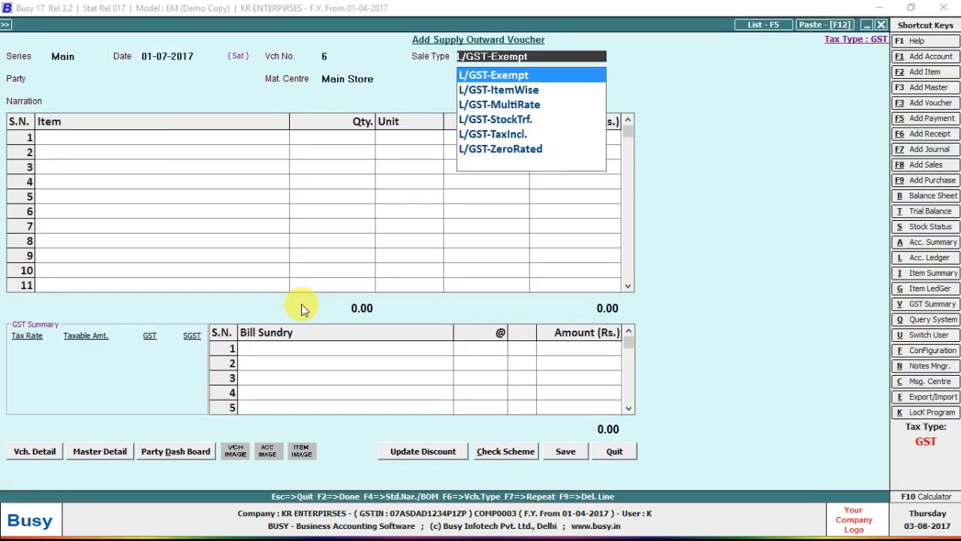
- Try I/GST-ItemWise and I/GST-18% as the voucher's sale type
{"action": "key", "text": "Return"}
{"action": "key", "text": "Up"}
{"action": "type", "text": "ITEM"}
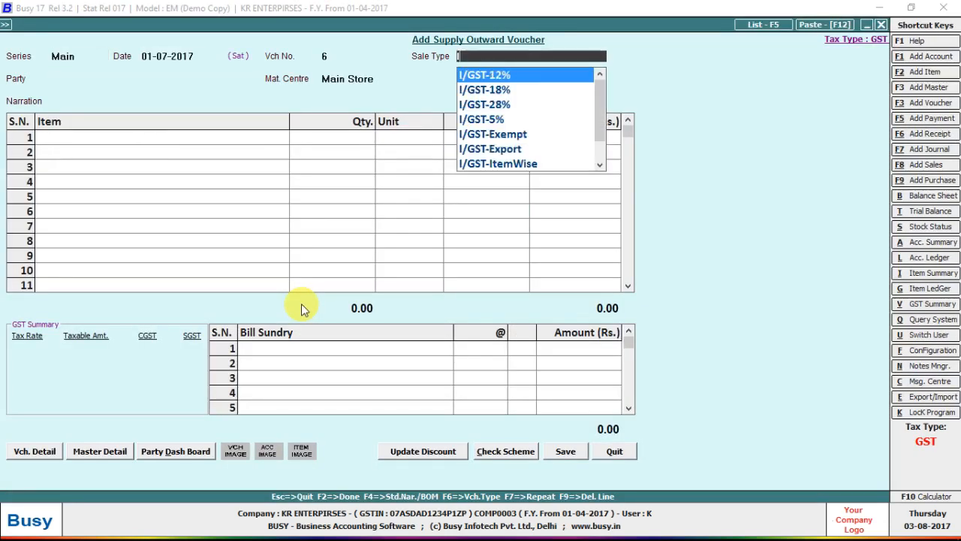
{"action": "key", "text": "Return"}
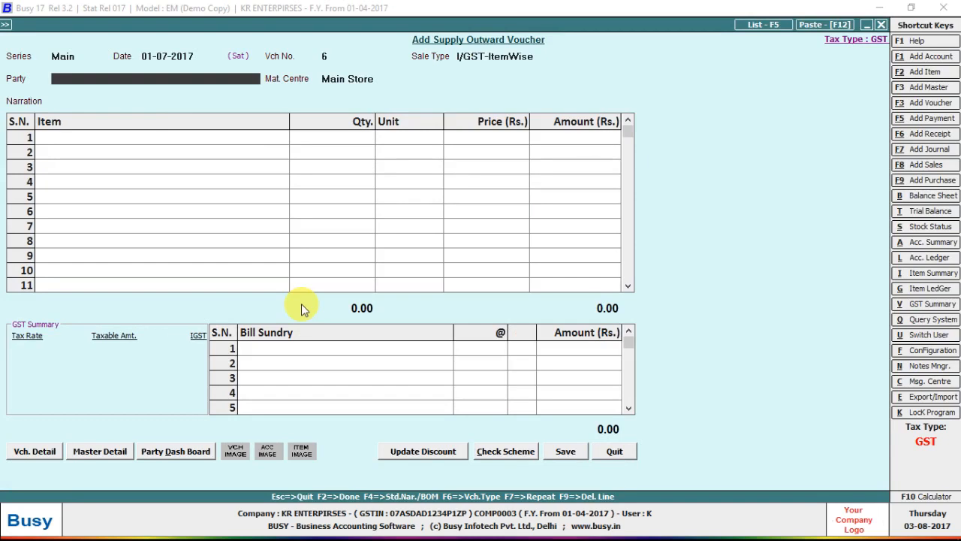
{"action": "key", "text": "Up"}
{"action": "type", "text": "L ITE"}
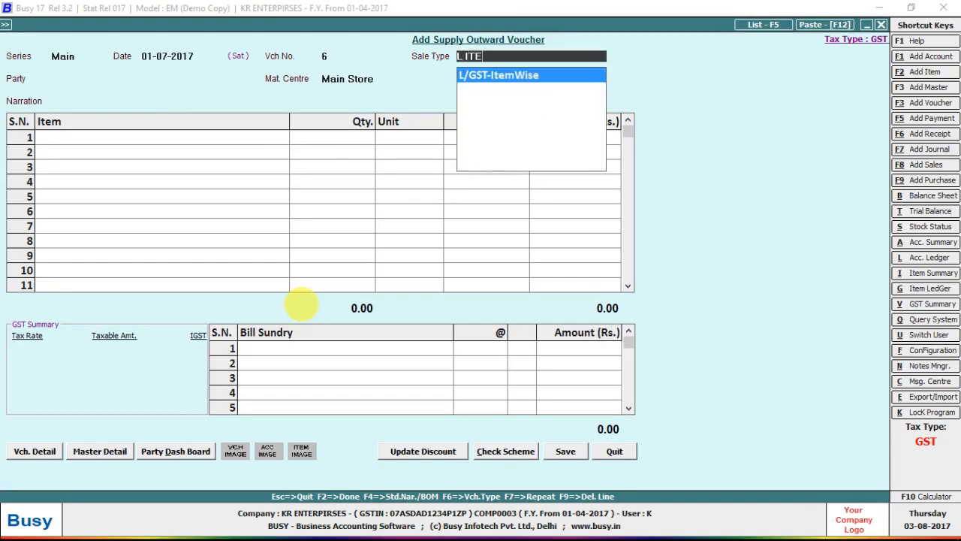
{"action": "key", "text": "BackSpace"}
{"action": "key", "text": "BackSpace"}
{"action": "key", "text": "BackSpace"}
{"action": "key", "text": "BackSpace"}
{"action": "key", "text": "BackSpace"}
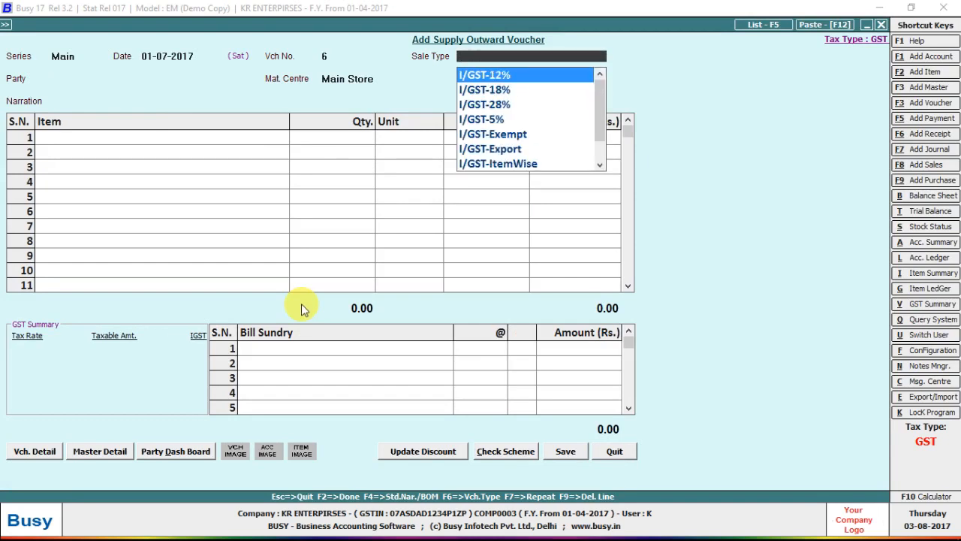
{"action": "type", "text": "18"}
{"action": "key", "text": "Return"}
- Set the voucher's sale type to L/GST-18%
{"action": "key", "text": "Up"}
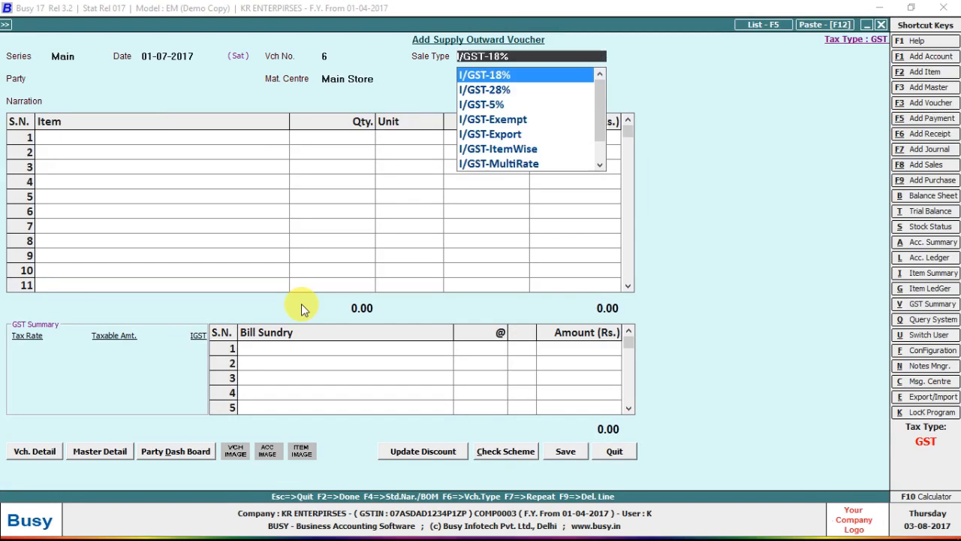
{"action": "type", "text": "L 18"}
{"action": "key", "text": "Return"}
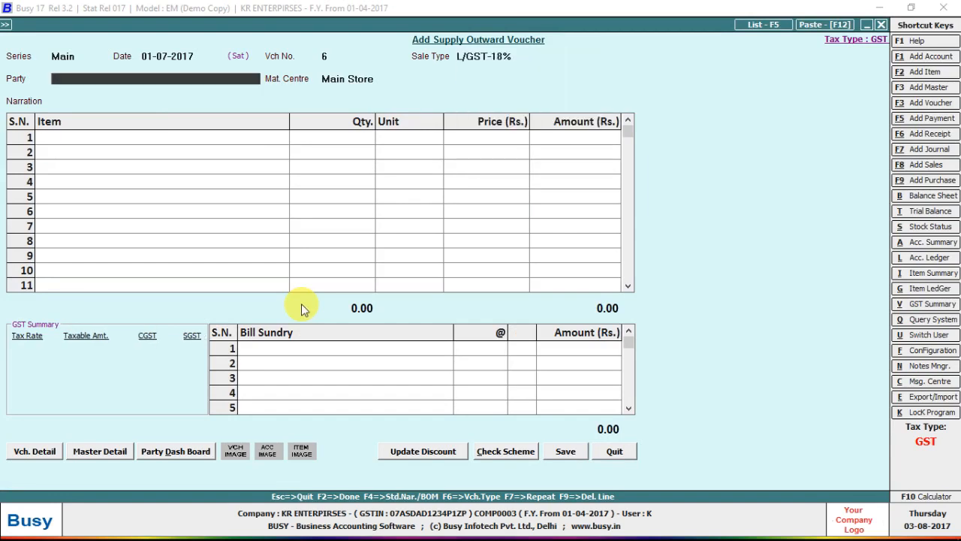
- Create a party account master named ROHIT ENTERPRISES in the Sundry Debtors group with zero opening balances
{"action": "key", "text": "alt+F1"}
{"action": "type", "text": "R"}
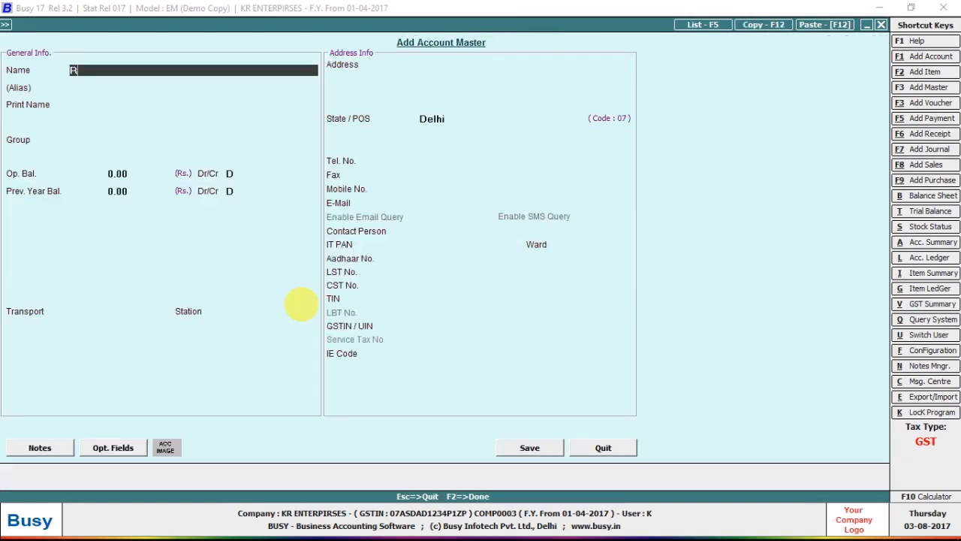
{"action": "type", "text": "OHIT ENTERPRISES"}
{"action": "key", "text": "Return"}
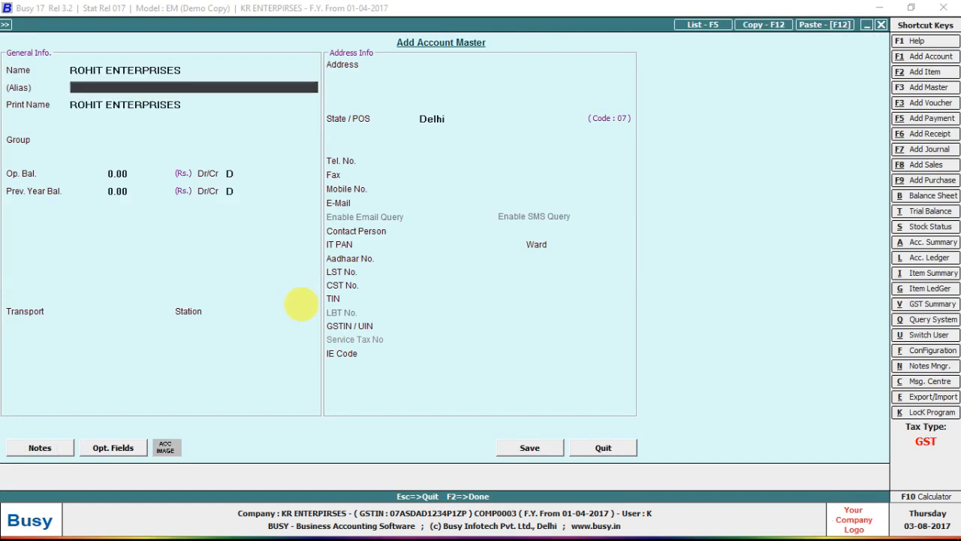
{"action": "key", "text": "Return"}
{"action": "key", "text": "Return"}
{"action": "type", "text": "SUN"}
{"action": "key", "text": "Down"}
{"action": "key", "text": "Return"}
{"action": "key", "text": "Return"}
{"action": "key", "text": "Return"}
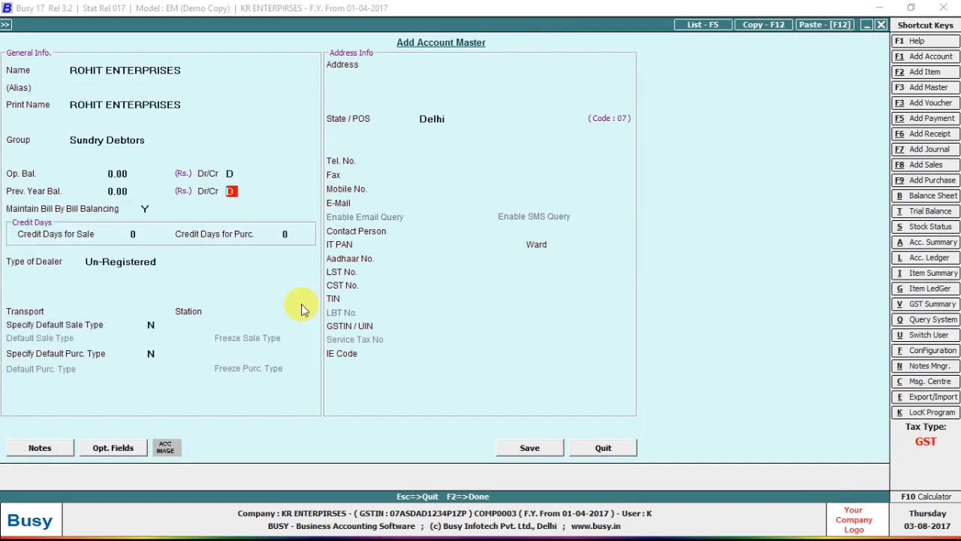
- Maintain bill-by-bill balancing for the account and set its credit days for sale to 180
{"action": "key", "text": "Return"}
{"action": "type", "text": "NY"}
{"action": "key", "text": "Return"}
{"action": "type", "text": "180"}
{"action": "key", "text": "Return"}
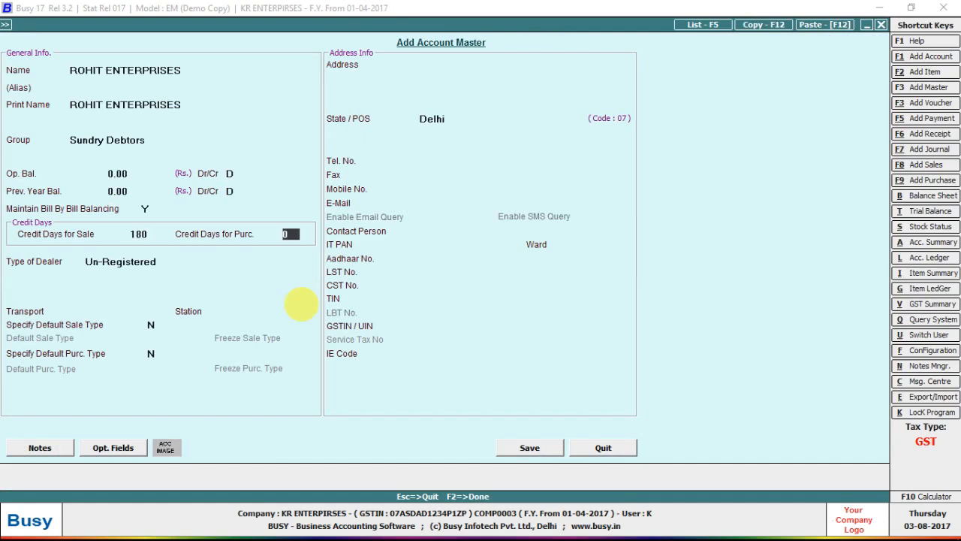
{"action": "key", "text": "Return"}
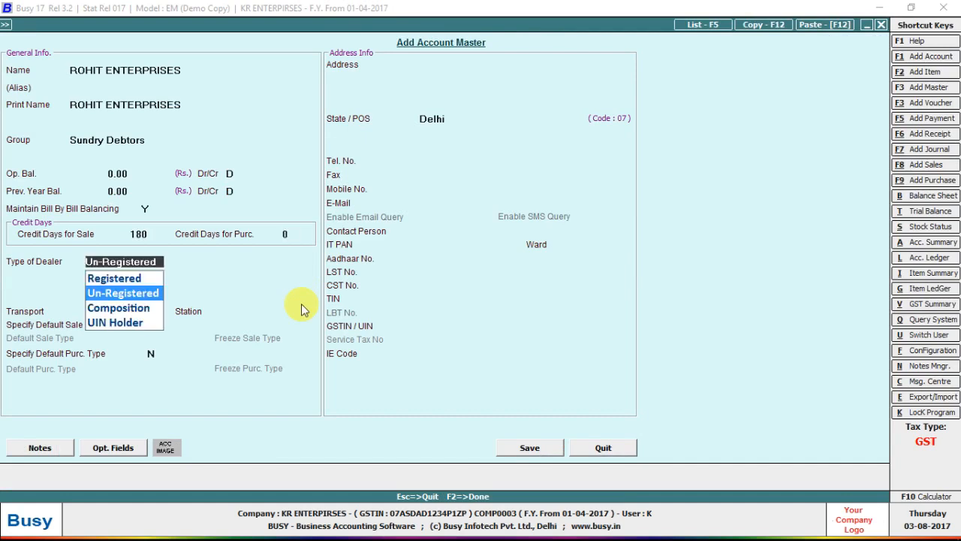
- Set the account's type of dealer to Registered, leaving the transport and station blank
{"action": "key", "text": "Up"}
{"action": "key", "text": "Return"}
{"action": "key", "text": "Return"}
{"action": "key", "text": "Return"}
{"action": "key", "text": "Return"}
{"action": "key", "text": "Return"}
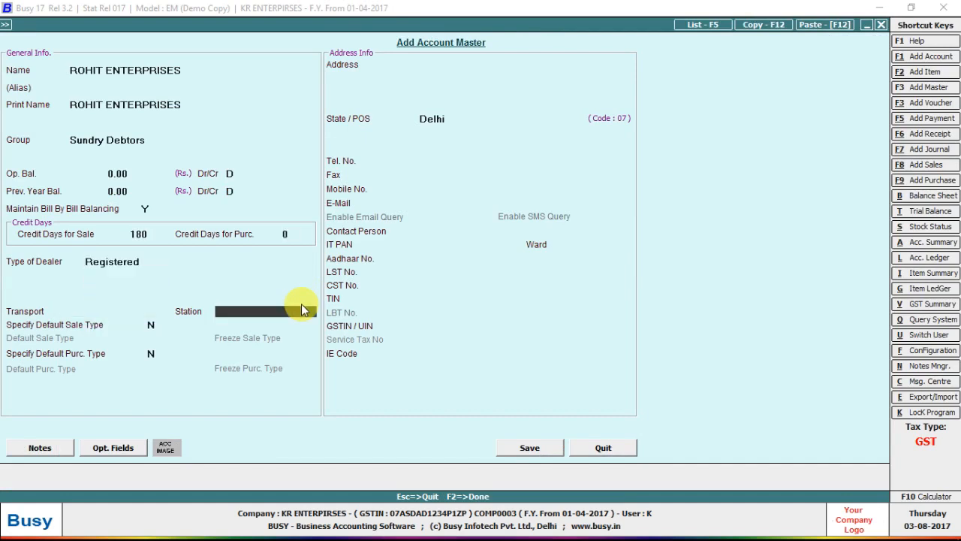
- Enter the shop number and road lines of the party's postal address, correcting the spelling of the road name
{"action": "type", "text": "SHO"}
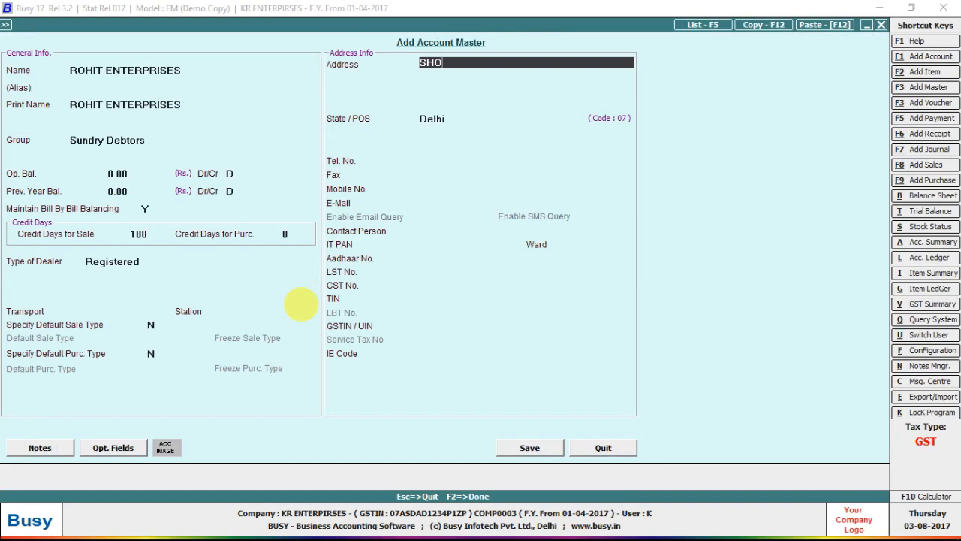
{"action": "type", "text": "P NO -4"}
{"action": "key", "text": "Return"}
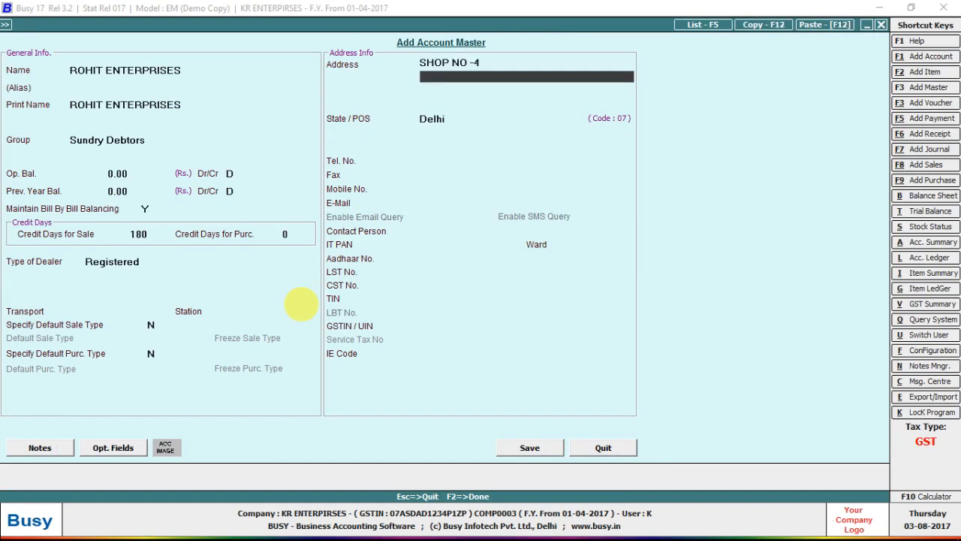
{"action": "type", "text": "JHANDEWLAN ROAD"}
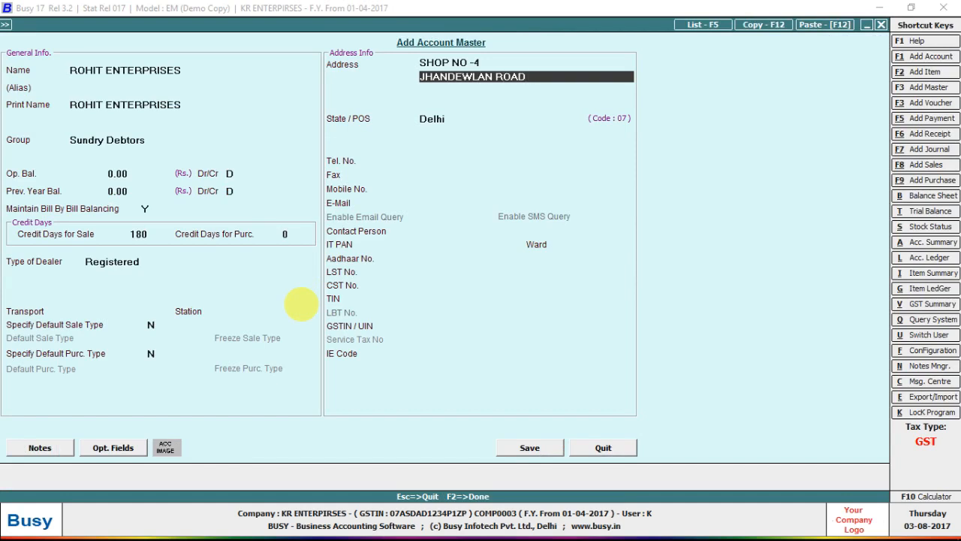
{"action": "key", "text": "BackSpace"}
{"action": "key", "text": "BackSpace"}
{"action": "key", "text": "BackSpace"}
{"action": "key", "text": "BackSpace"}
{"action": "key", "text": "BackSpace"}
{"action": "key", "text": "BackSpace"}
{"action": "key", "text": "BackSpace"}
{"action": "key", "text": "BackSpace"}
{"action": "key", "text": "BackSpace"}
{"action": "key", "text": "BackSpace"}
{"action": "type", "text": "WALAN ROAD NABI KARIM NEW"}
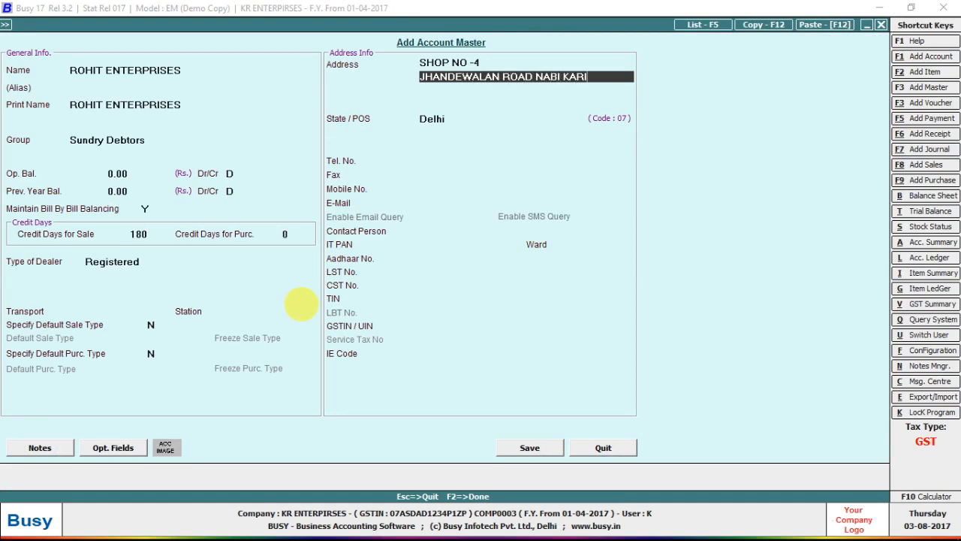
- Complete the party's address with the city and postal code, keeping Delhi as the state
{"action": "key", "text": "Return"}
{"action": "type", "text": "DELHI"}
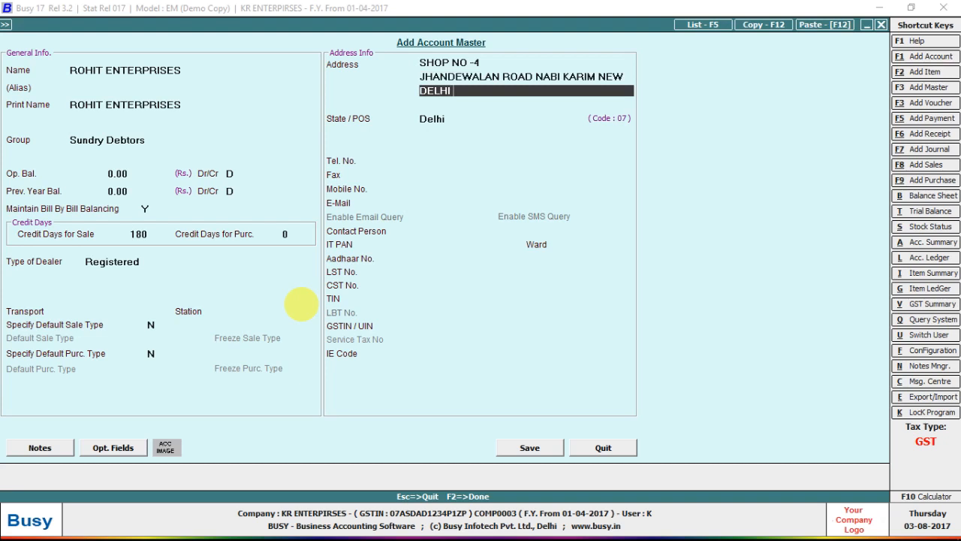
{"action": "type", "text": " -110055"}
{"action": "key", "text": "Return"}
{"action": "key", "text": "Return"}
{"action": "key", "text": "Return"}
{"action": "key", "text": "Return"}
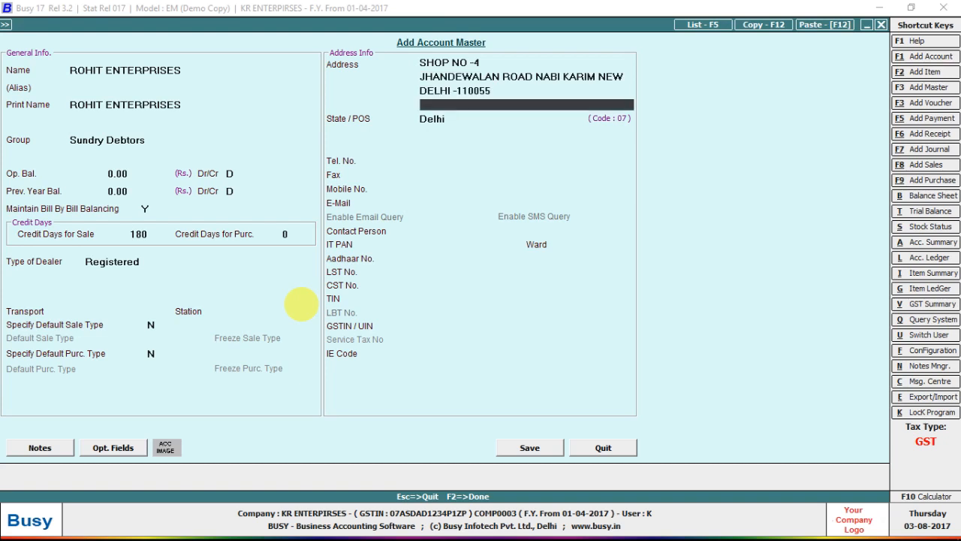
- Enter the party's GSTIN in the account master and decline to continue with a number matching the company's
{"action": "key", "text": "Return"}
{"action": "key", "text": "Return"}
{"action": "key", "text": "Return"}
{"action": "key", "text": "Return"}
{"action": "type", "text": "0"}
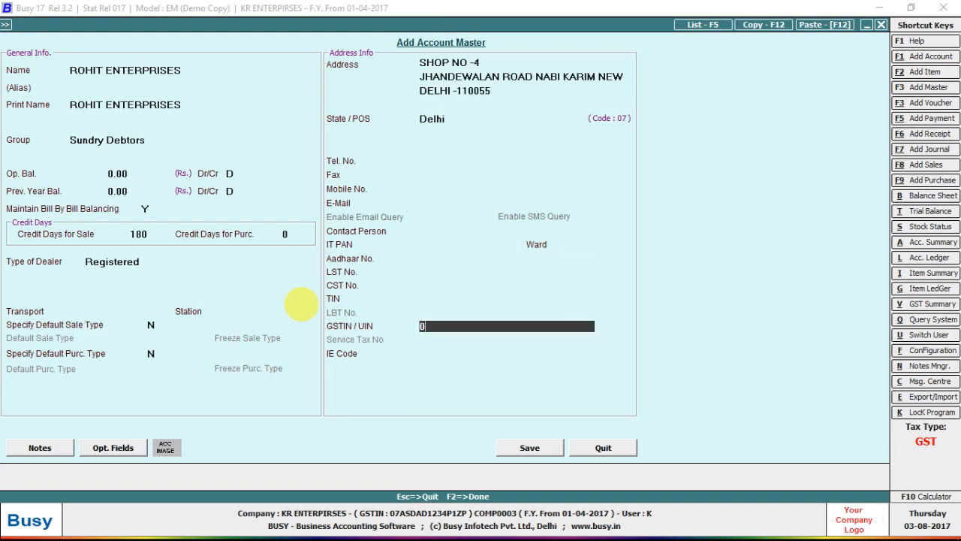
{"action": "type", "text": "7ASDAD1234P1P"}
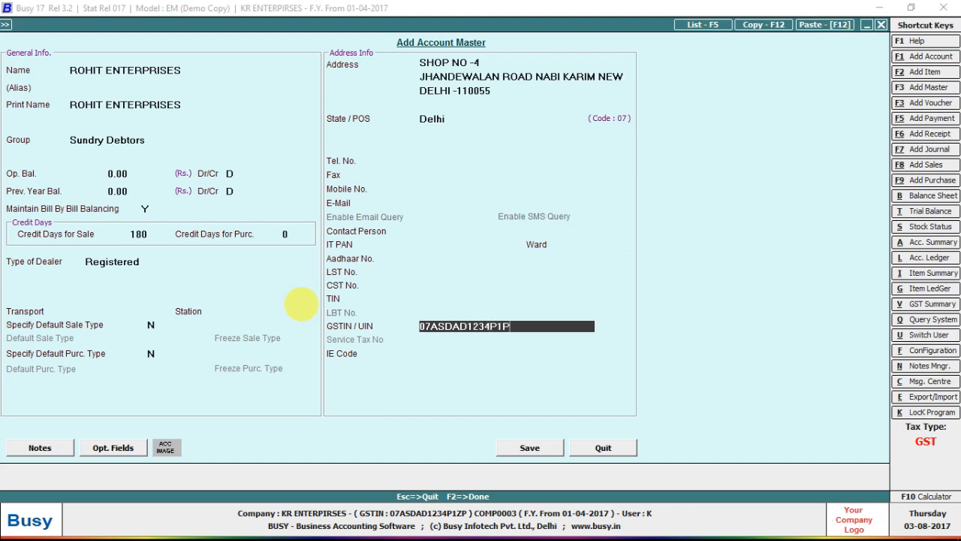
{"action": "key", "text": "BackSpace"}
{"action": "key", "text": "BackSpace"}
{"action": "type", "text": "P"}
{"action": "key", "text": "BackSpace"}
{"action": "type", "text": "1ZP"}
{"action": "key", "text": "Return"}
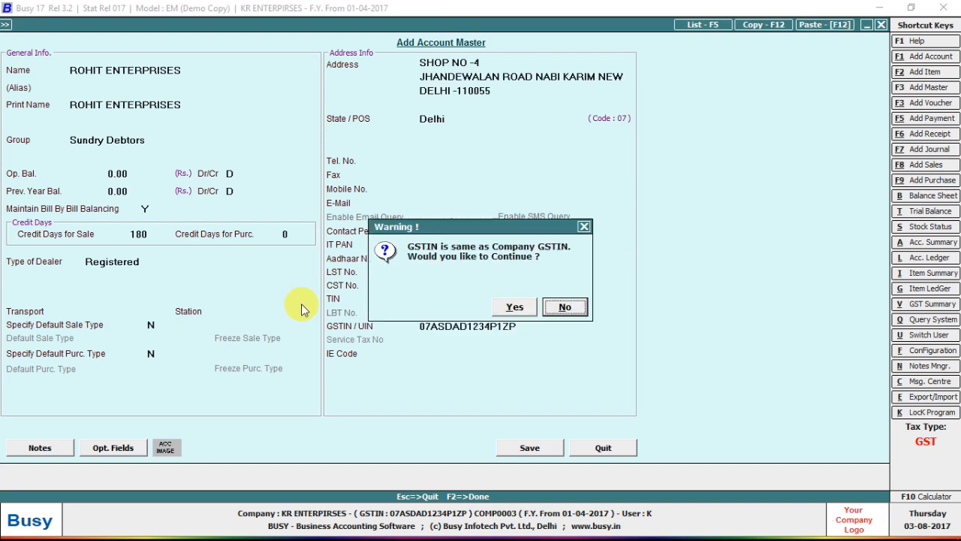
{"action": "key", "text": "Return"}
{"action": "key", "text": "Return"}
{"action": "key", "text": "Return"}
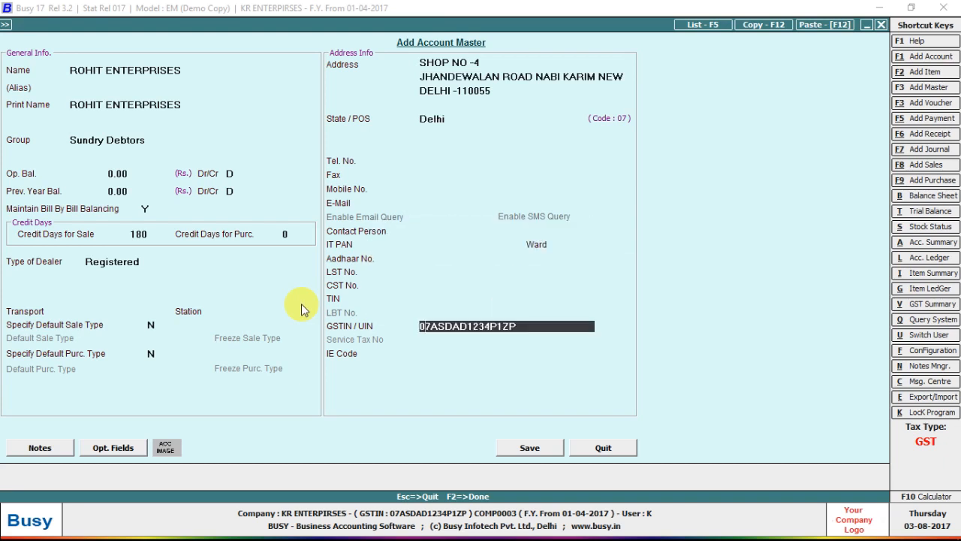
- Change the last character of the party's GSTIN so it differs from the company's, and save the account master
{"action": "key", "text": "Left"}
{"action": "key", "text": "Left"}
{"action": "key", "text": "Return"}
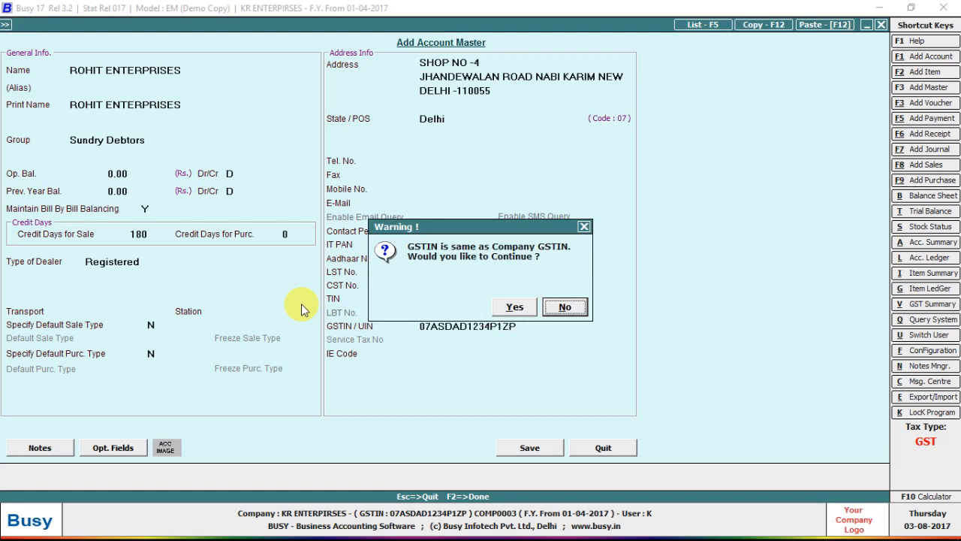
{"action": "key", "text": "Return"}
{"action": "key", "text": "Right"}
{"action": "key", "text": "Right"}
{"action": "key", "text": "Right"}
{"action": "key", "text": "Right"}
{"action": "key", "text": "Right"}
{"action": "key", "text": "Right"}
{"action": "key", "text": "Right"}
{"action": "key", "text": "Right"}
{"action": "key", "text": "Right"}
{"action": "key", "text": "Right"}
{"action": "key", "text": "Right"}
{"action": "key", "text": "Right"}
{"action": "key", "text": "Right"}
{"action": "key", "text": "Right"}
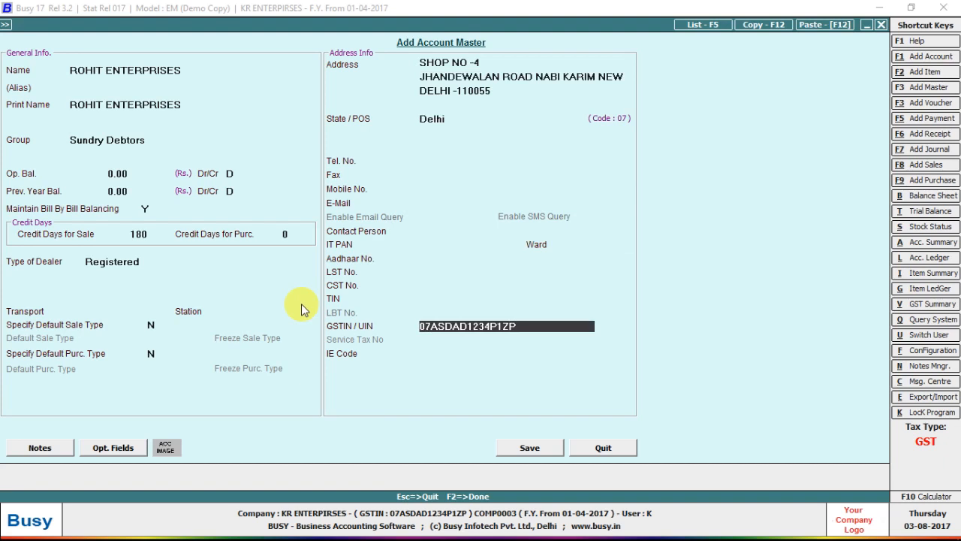
{"action": "key", "text": "BackSpace"}
{"action": "type", "text": "1"}
{"action": "key", "text": "BackSpace"}
{"action": "type", "text": "Z"}
{"action": "key", "text": "F2"}
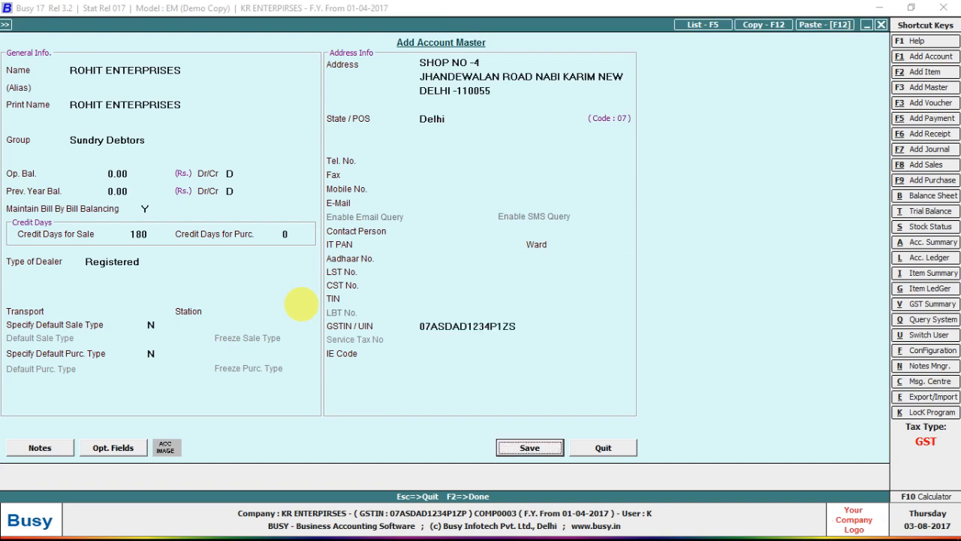
{"action": "key", "text": "Return"}
- Enter SLIDER FASTNERS-01 as the voucher's first item with a quantity of 10 at its default price
{"action": "key", "text": "Return"}
{"action": "key", "text": "space"}
{"action": "key", "text": "Return"}
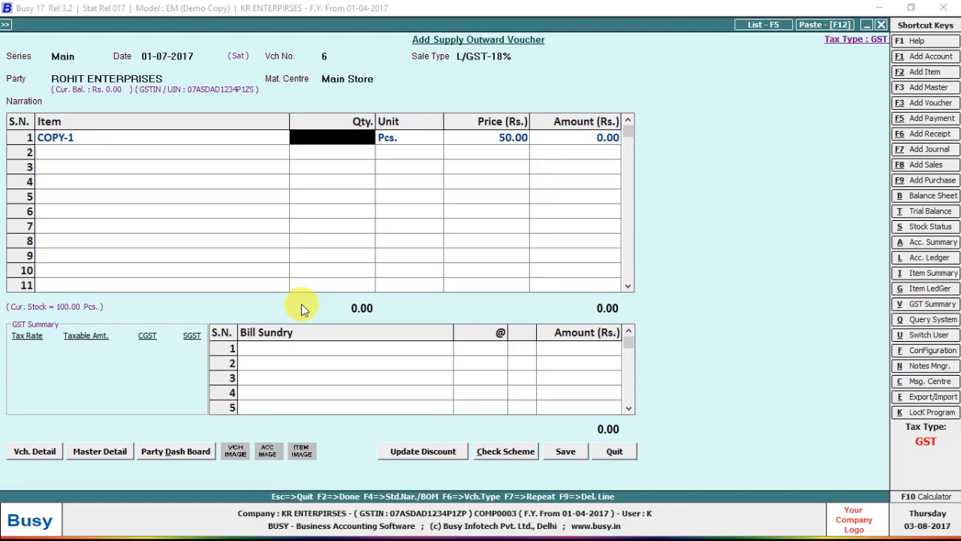
{"action": "key", "text": "Left"}
{"action": "type", "text": "s"}
{"action": "key", "text": "Return"}
{"action": "type", "text": "10"}
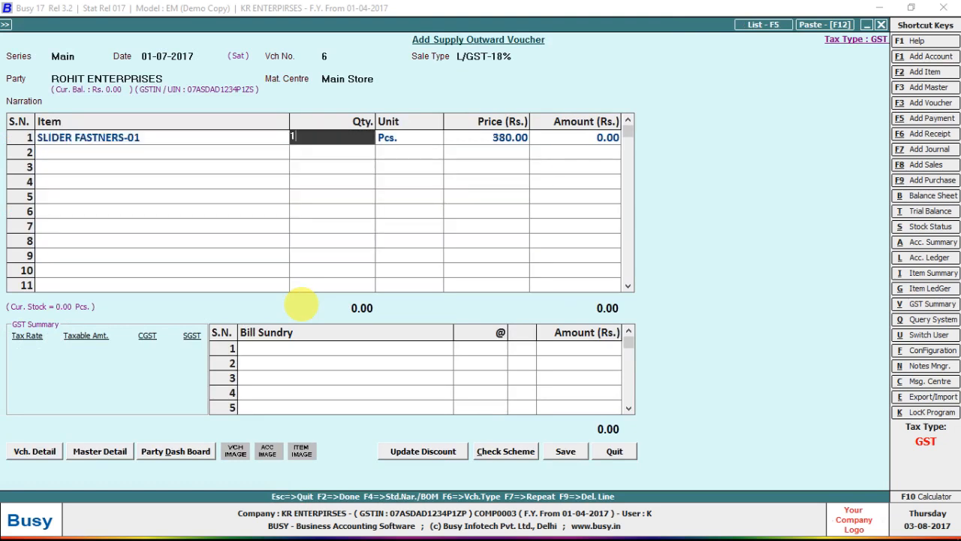
{"action": "key", "text": "Return"}
{"action": "key", "text": "Return"}
{"action": "key", "text": "Return"}
{"action": "key", "text": "Return"}
{"action": "key", "text": "Return"}
- Apply CGST at 9% as the voucher's first bill sundry
{"action": "type", "text": "cS"}
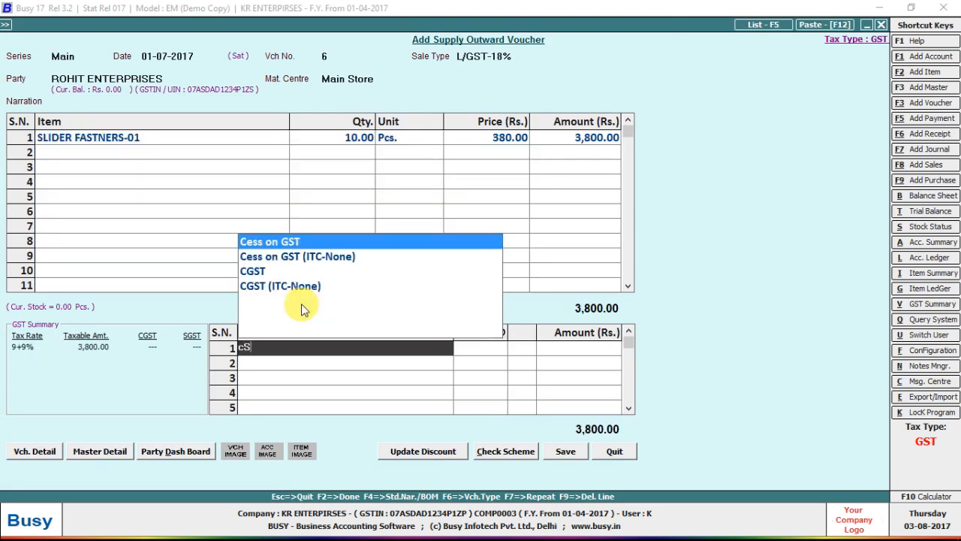
{"action": "key", "text": "Return"}
{"action": "key", "text": "Return"}
{"action": "key", "text": "Return"}
- Apply SGST at 9% as the voucher's second bill sundry
{"action": "type", "text": "s"}
{"action": "key", "text": "Down"}
{"action": "key", "text": "Down"}
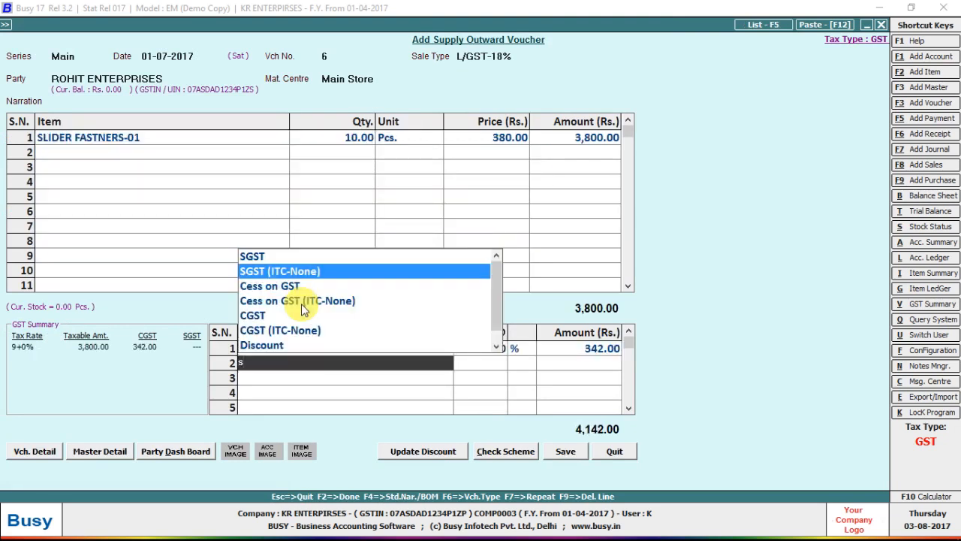
{"action": "key", "text": "Up"}
{"action": "key", "text": "Up"}
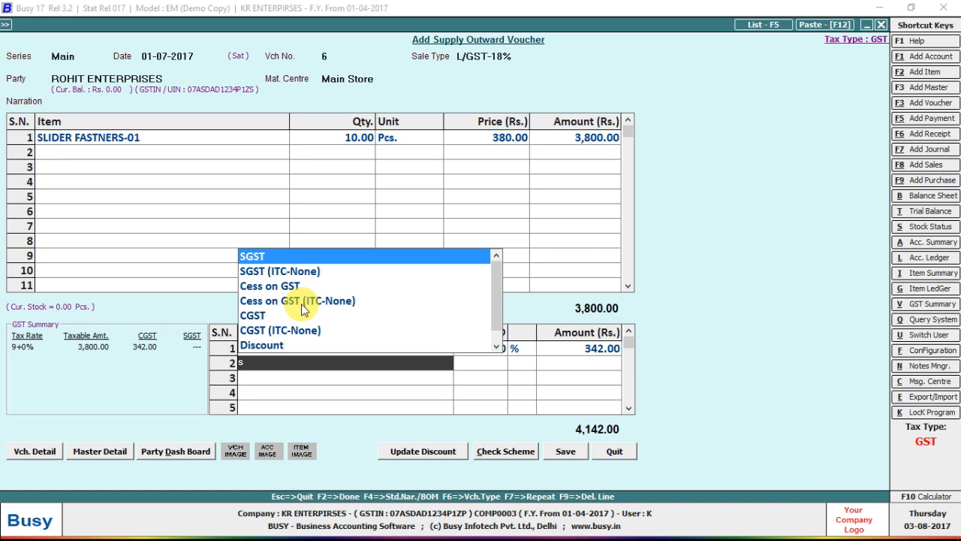
{"action": "key", "text": "Return"}
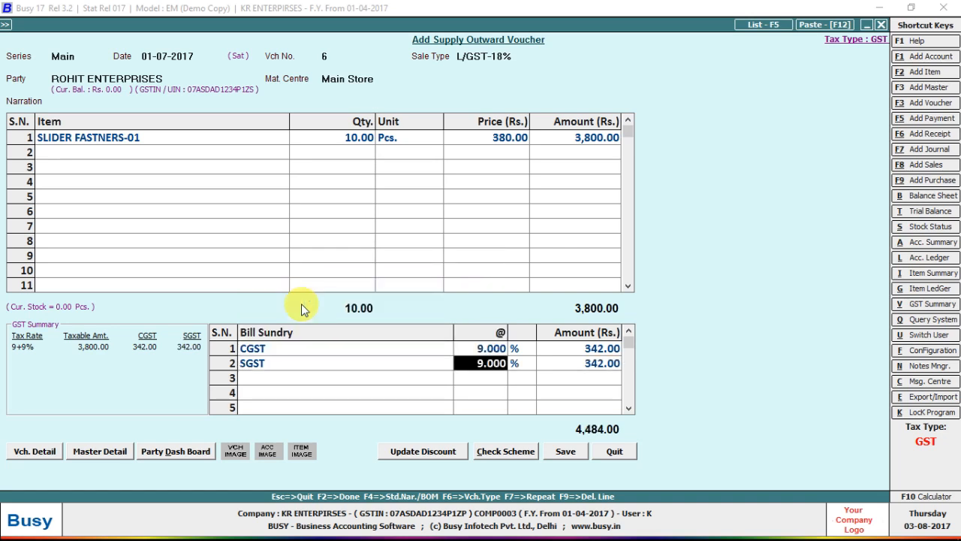
- Finish the voucher entry and continue despite the item's negative stock at Main Store
{"action": "key", "text": "F2"}
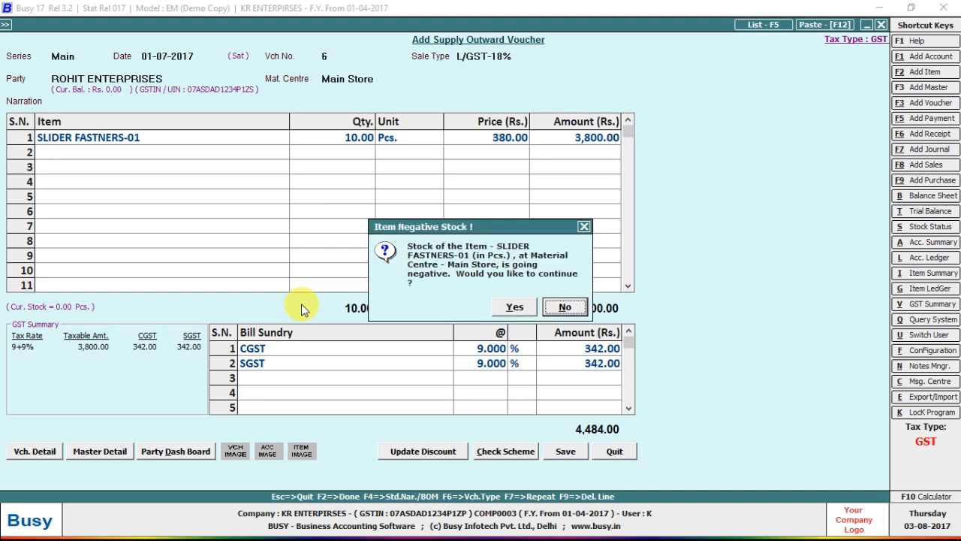
{"action": "key", "text": "Left"}
{"action": "key", "text": "Return"}
- Adjust the full bill amount against New Ref. 6 with its default due date, and save the voucher without printing the invoice
{"action": "key", "text": "Return"}
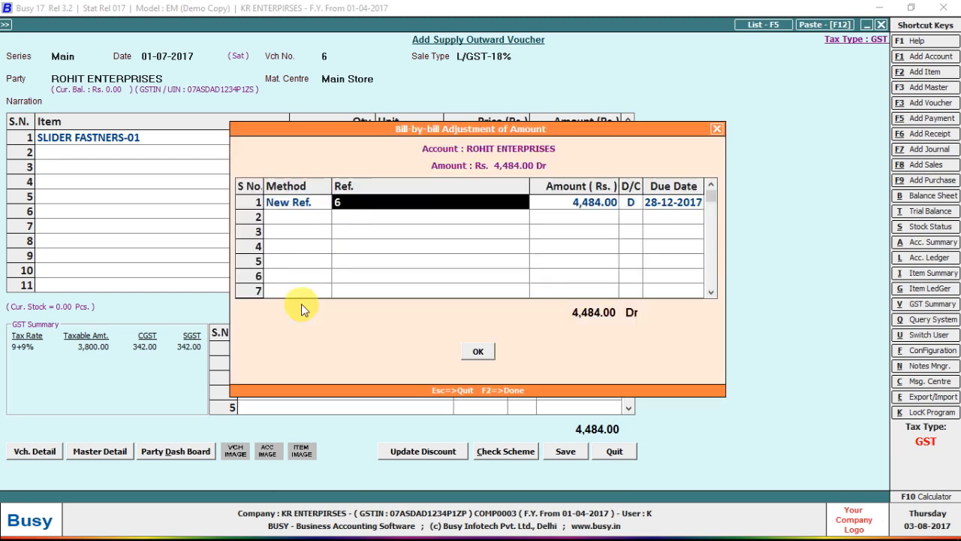
{"action": "key", "text": "Return"}
{"action": "key", "text": "Return"}
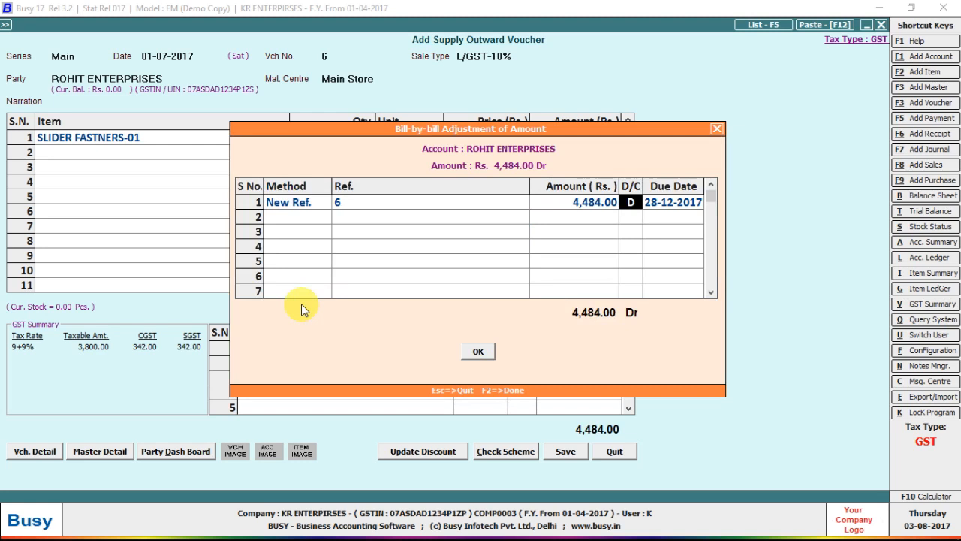
{"action": "key", "text": "F2"}
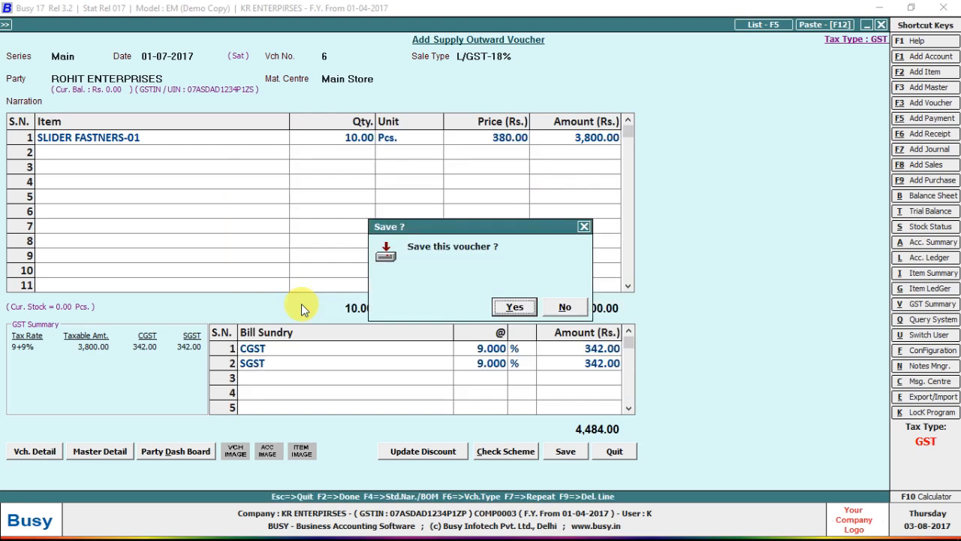
{"action": "key", "text": "Return"}
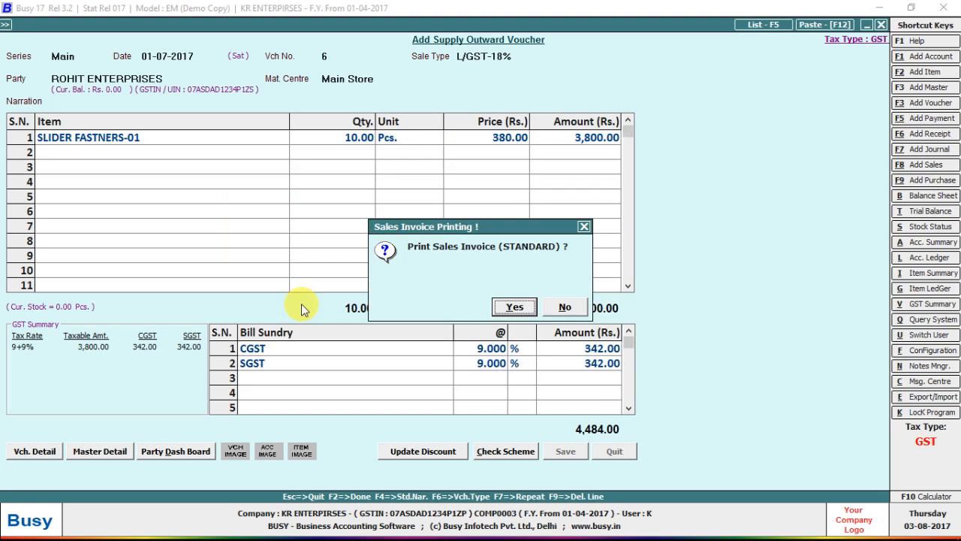
{"action": "key", "text": "n"}
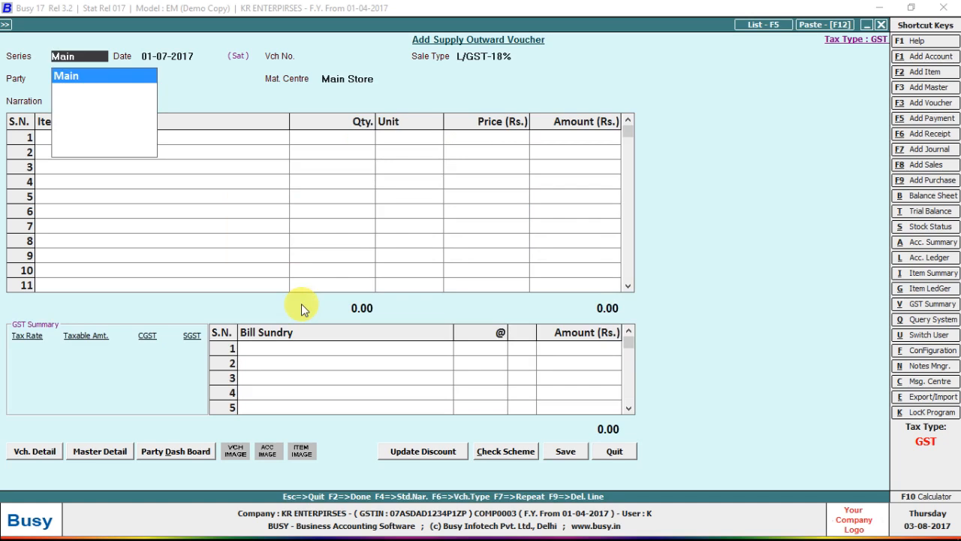
- Switch to Photos to review the 2nd Proviso to Section-16 in 1.JPG, and return to the desktop
{"action": "key", "text": "alt+Tab"}
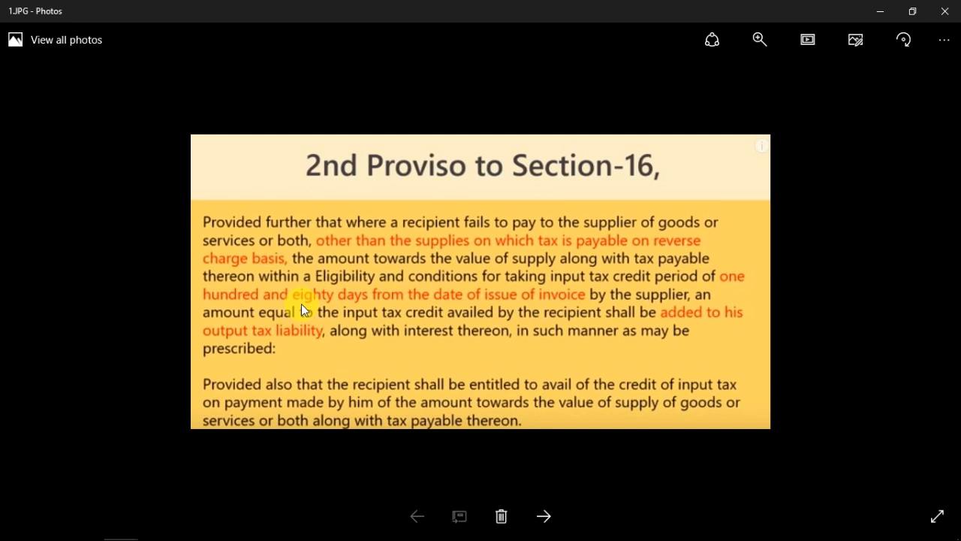
{"action": "key", "text": "super+d"}
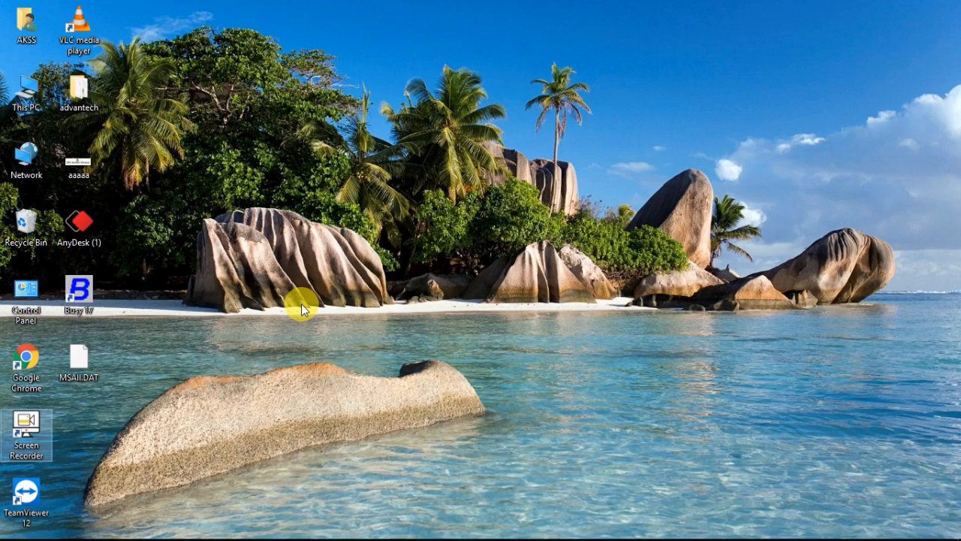